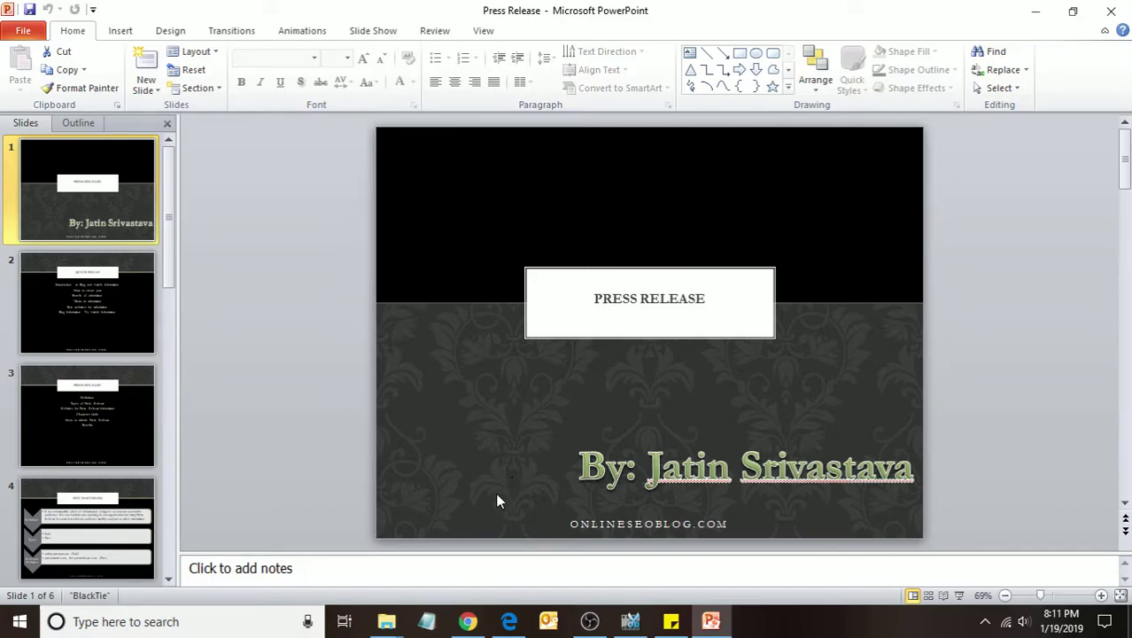
Step: Return to the dashboard home page and tick the 'reach more prospects' goal under 'Ready for add your first PR?'
{"action": "left_click", "coordinate": [467, 621]}
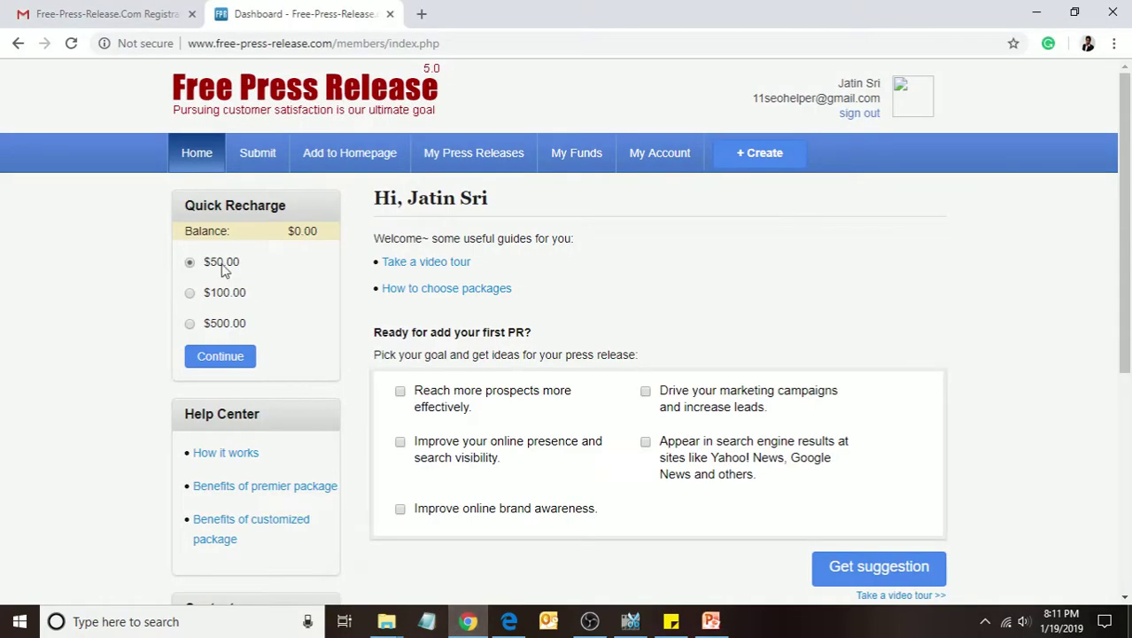
{"action": "left_click", "coordinate": [205, 152]}
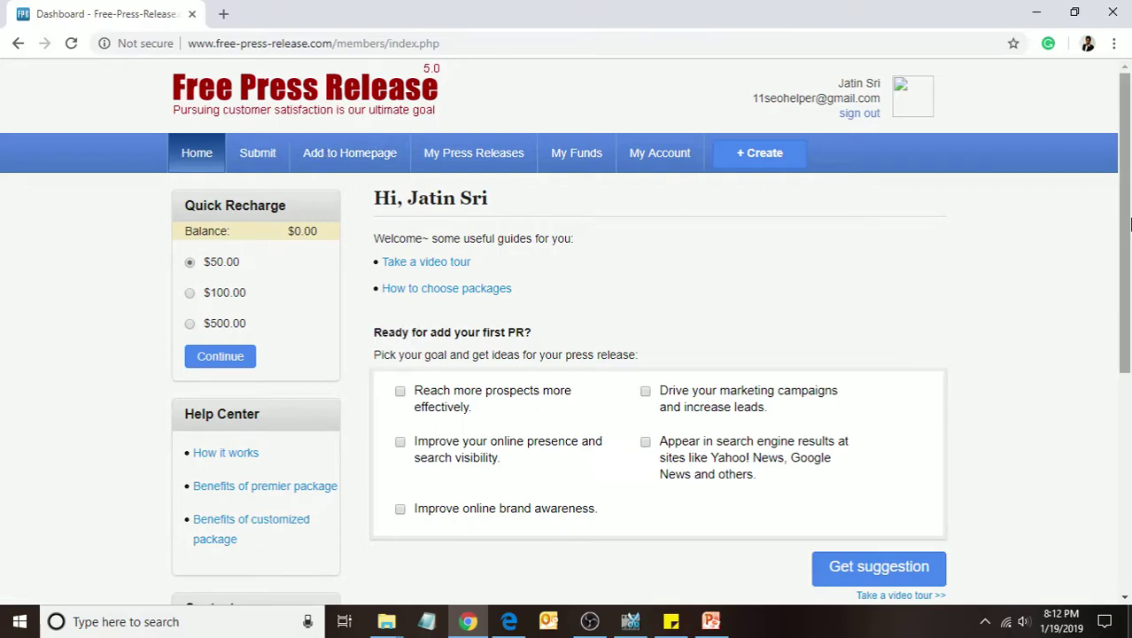
{"action": "left_click_drag", "start_coordinate": [1124, 221], "coordinate": [1124, 310]}
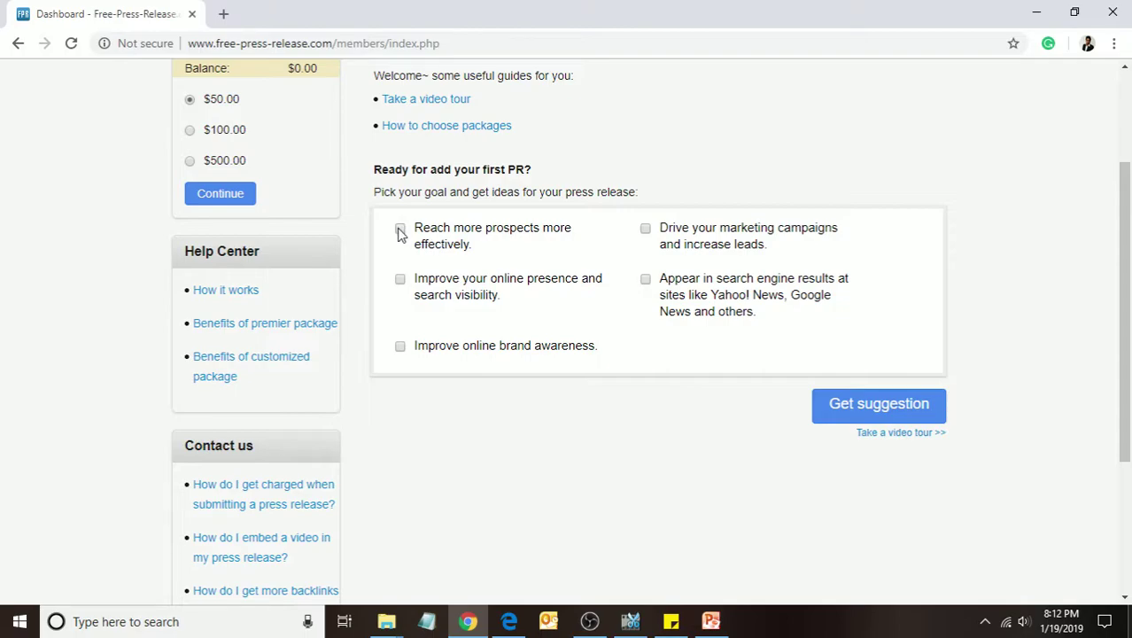
{"action": "left_click", "coordinate": [399, 230]}
Step: Request a package suggestion and bring up the Free, Premier ($19) and Customized ($59) package table
{"action": "left_click", "coordinate": [854, 401]}
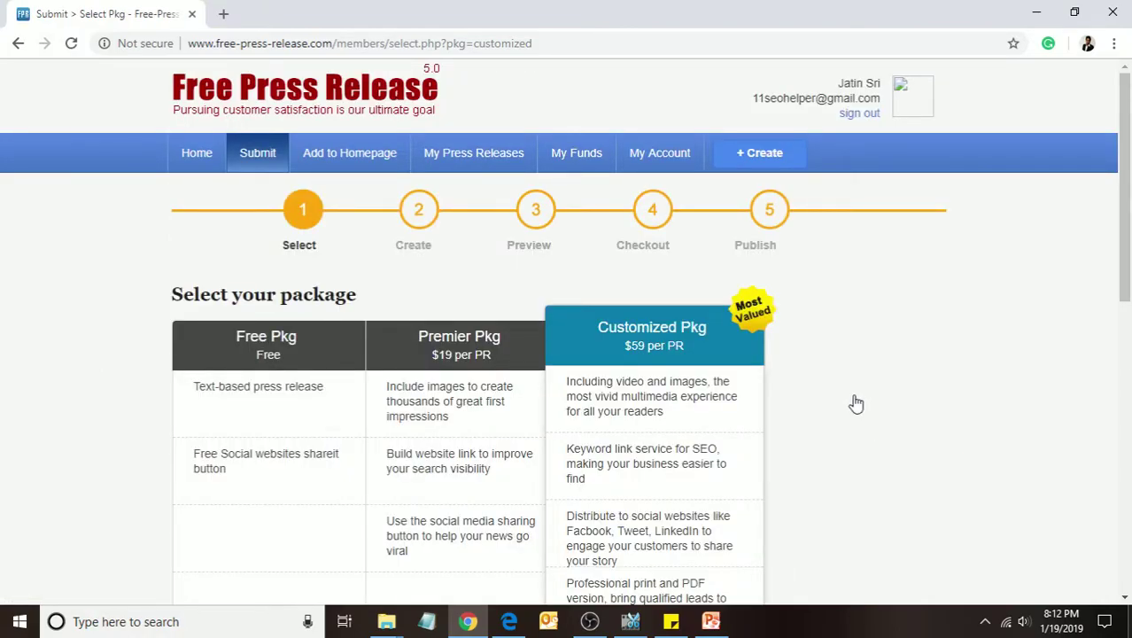
{"action": "scroll", "coordinate": [855, 403], "scroll_direction": "down", "scroll_amount": 3}
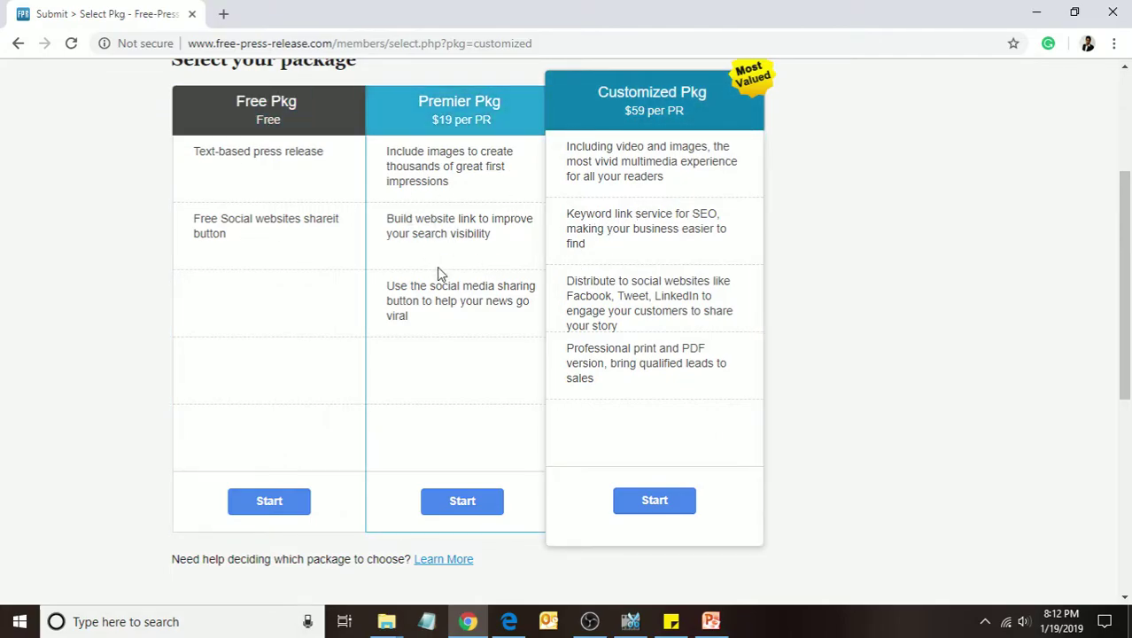
Step: Start a Free package release with headline 'Get upto 80% off on new fashion arrivals on 22nd Jan'19'
{"action": "left_click", "coordinate": [262, 509]}
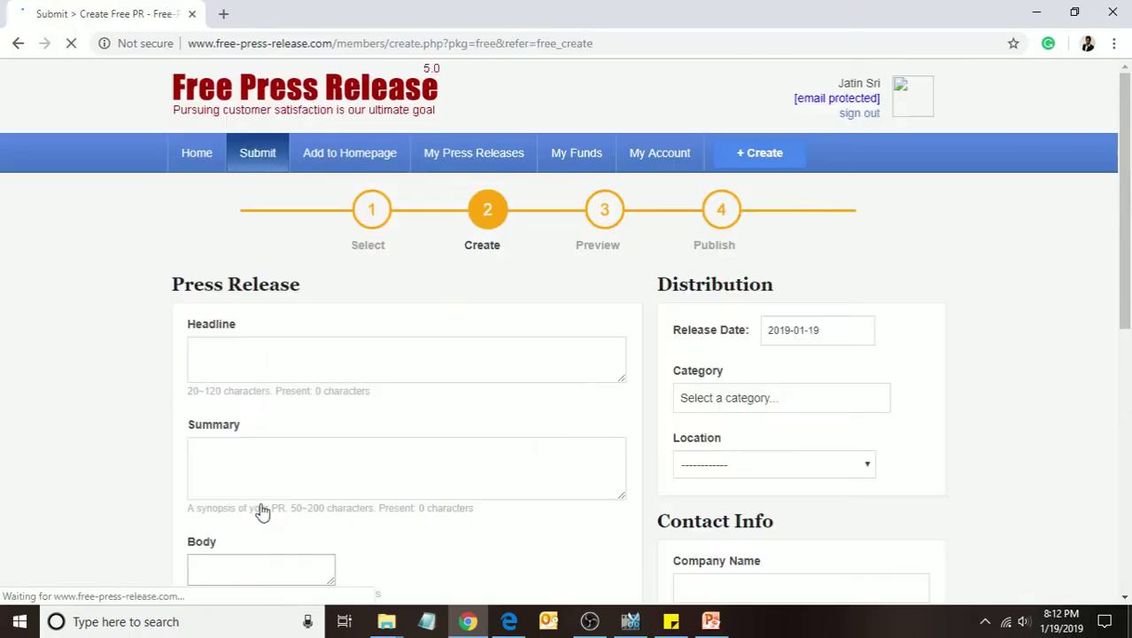
{"action": "left_click", "coordinate": [318, 356]}
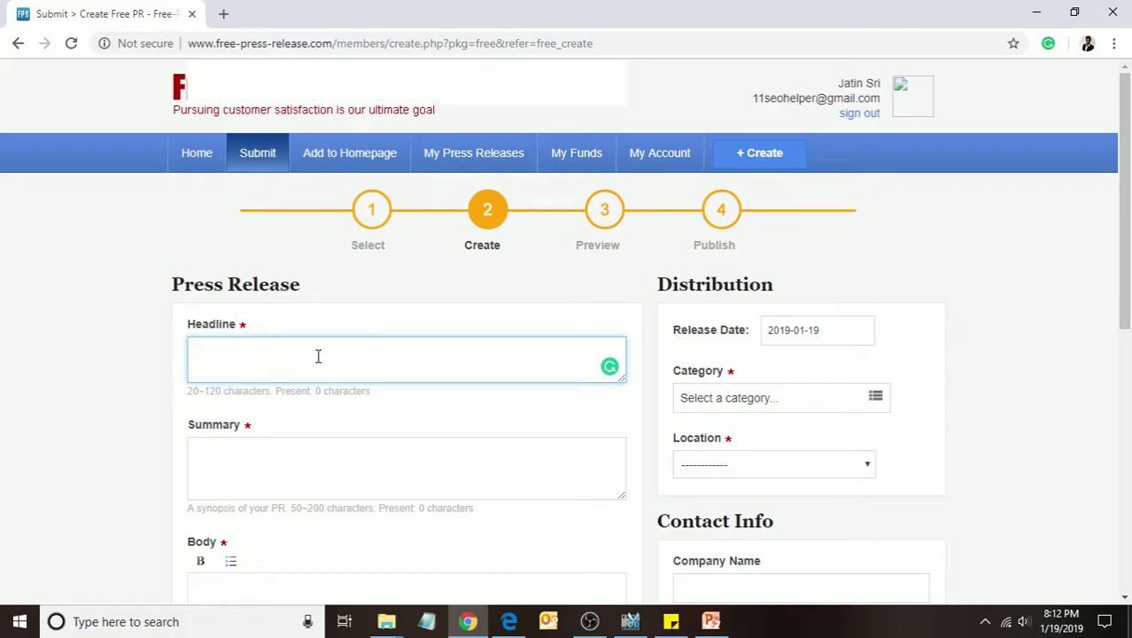
{"action": "type", "text": "Get 8"}
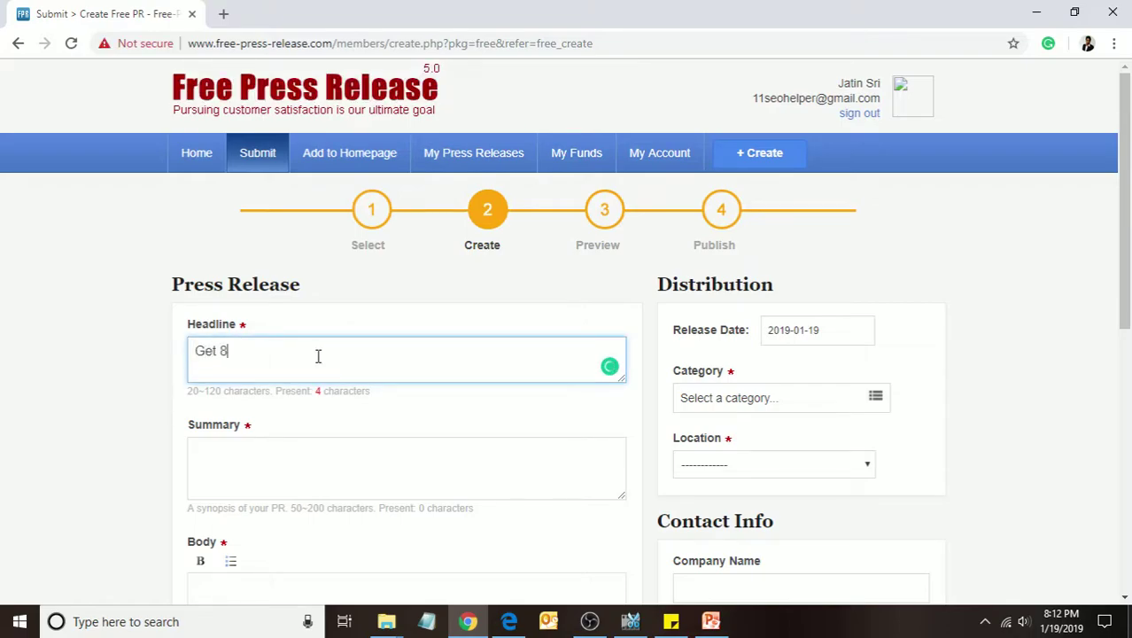
{"action": "type", "text": "0"}
{"action": "key", "text": "BackSpace"}
{"action": "key", "text": "BackSpace"}
{"action": "type", "text": "up"}
{"action": "type", "text": "to 80"}
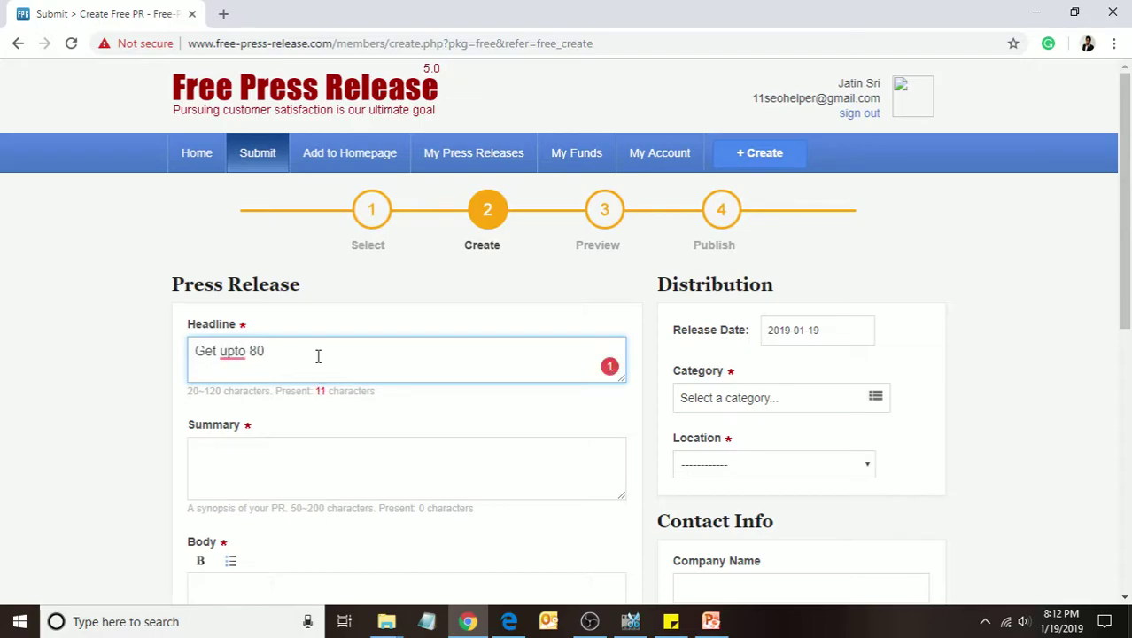
{"action": "type", "text": "%"}
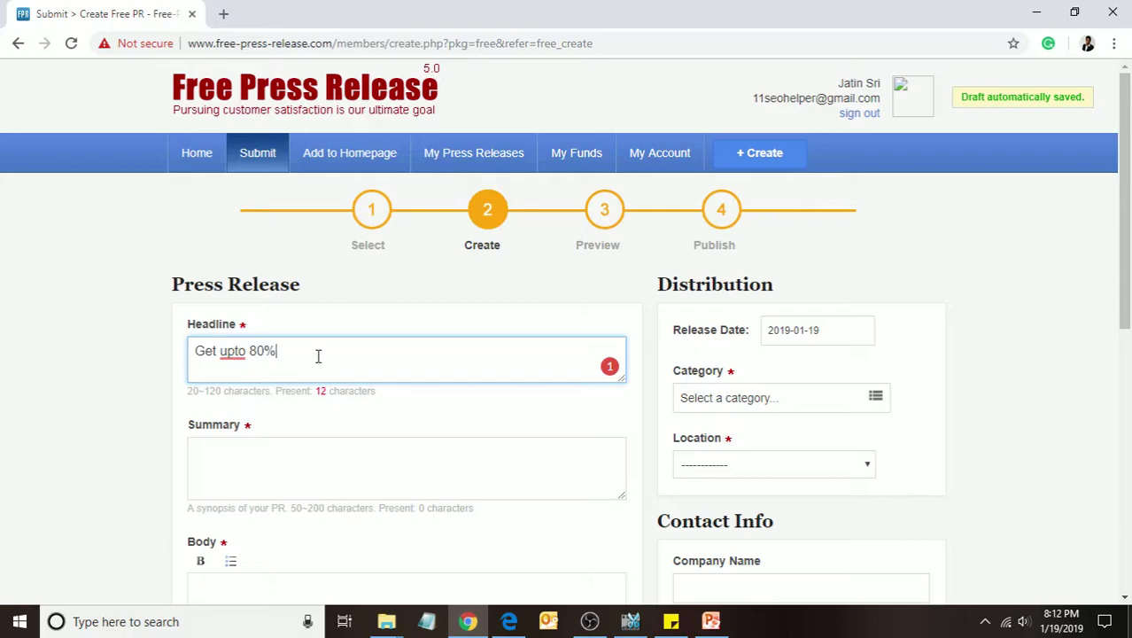
{"action": "type", "text": " off "}
{"action": "type", "text": "o"}
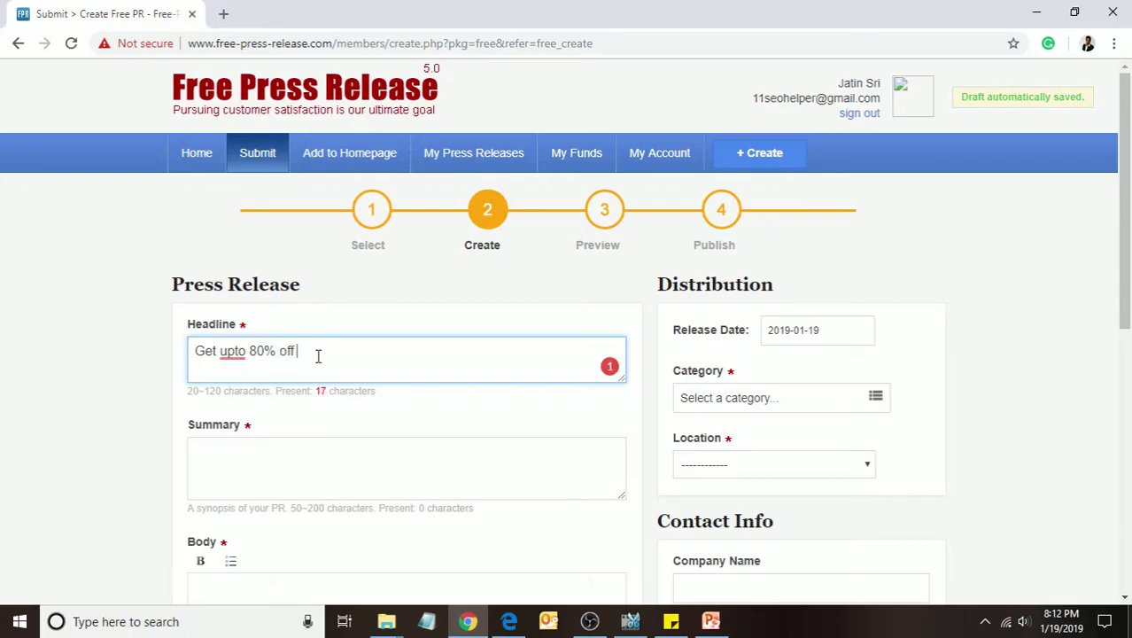
{"action": "type", "text": "n new arr"}
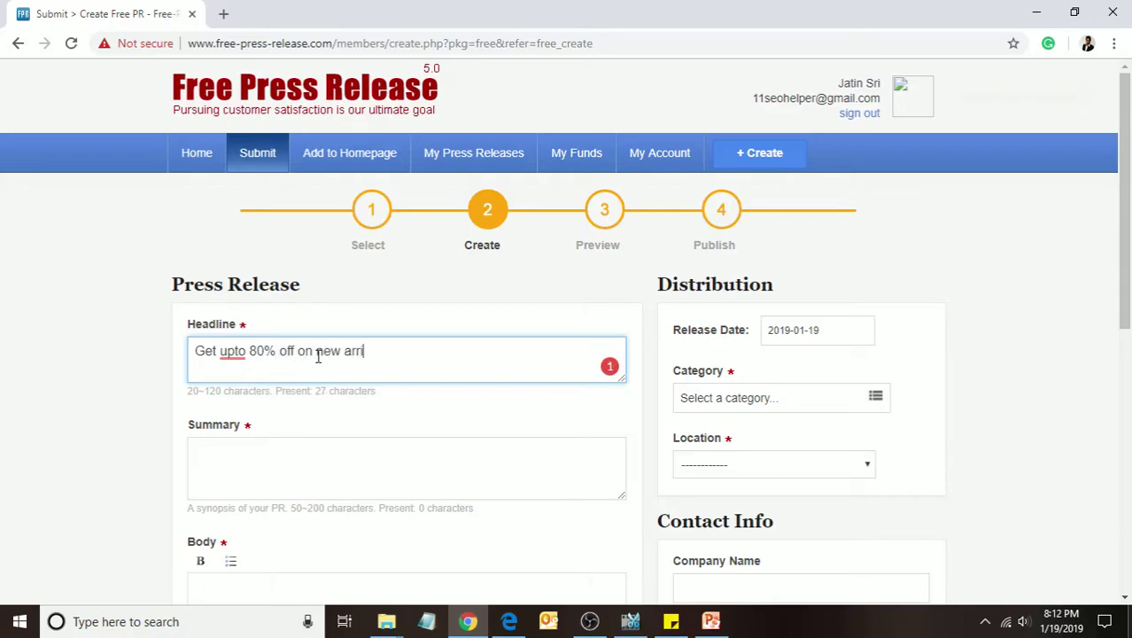
{"action": "key", "text": "BackSpace"}
{"action": "key", "text": "BackSpace"}
{"action": "key", "text": "BackSpace"}
{"action": "type", "text": "fash"}
{"action": "type", "text": "ion arri"}
{"action": "type", "text": "vals on "}
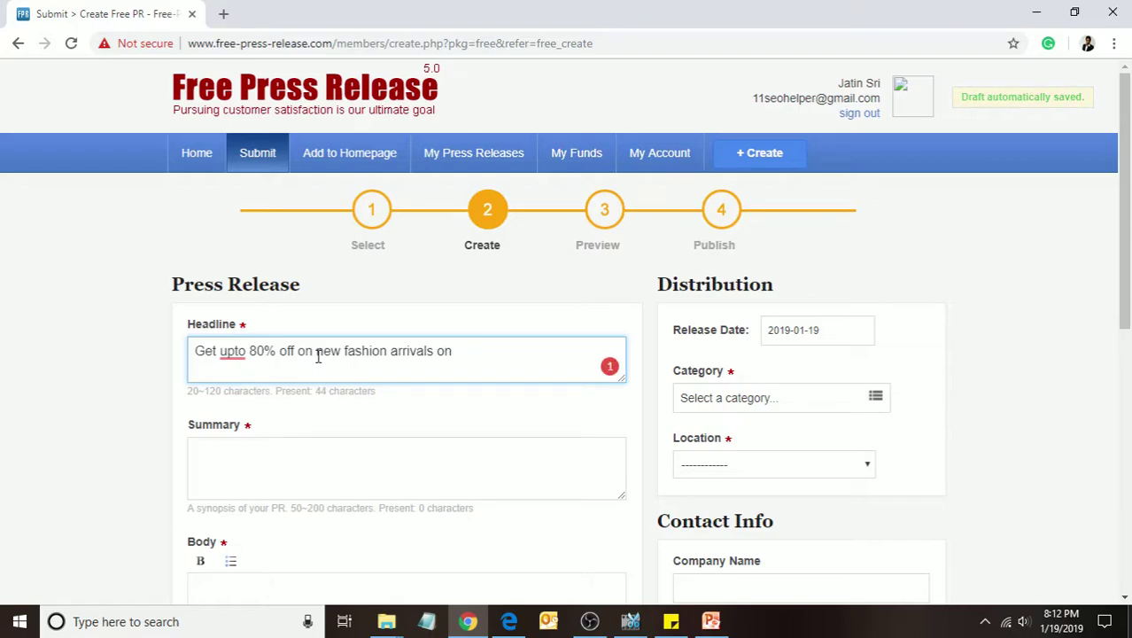
{"action": "type", "text": "22nd Jan"}
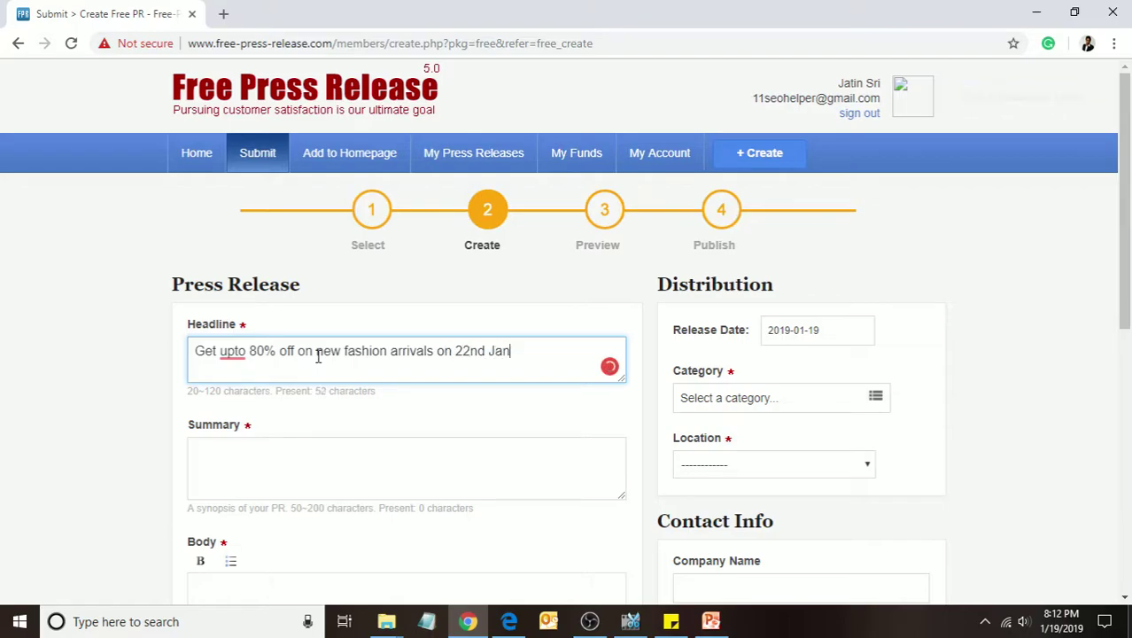
{"action": "type", "text": "'19"}
{"action": "scroll", "coordinate": [318, 354], "scroll_direction": "down", "scroll_amount": 1}
{"action": "scroll", "coordinate": [501, 227], "scroll_direction": "down", "scroll_amount": 1}
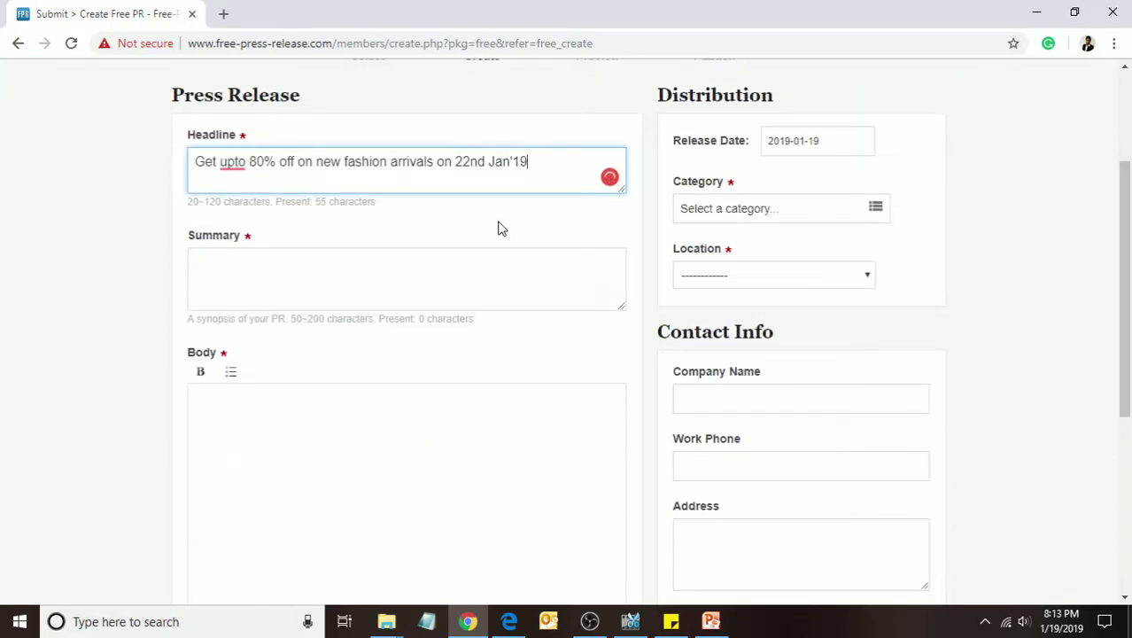
{"action": "left_click", "coordinate": [351, 270]}
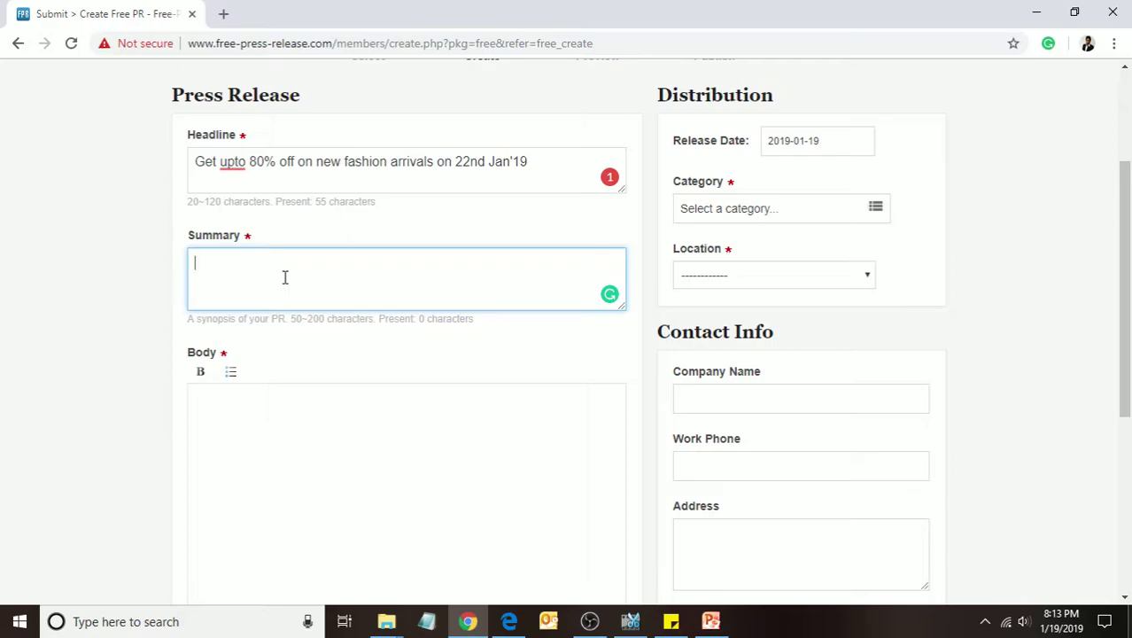
{"action": "left_click", "coordinate": [240, 435]}
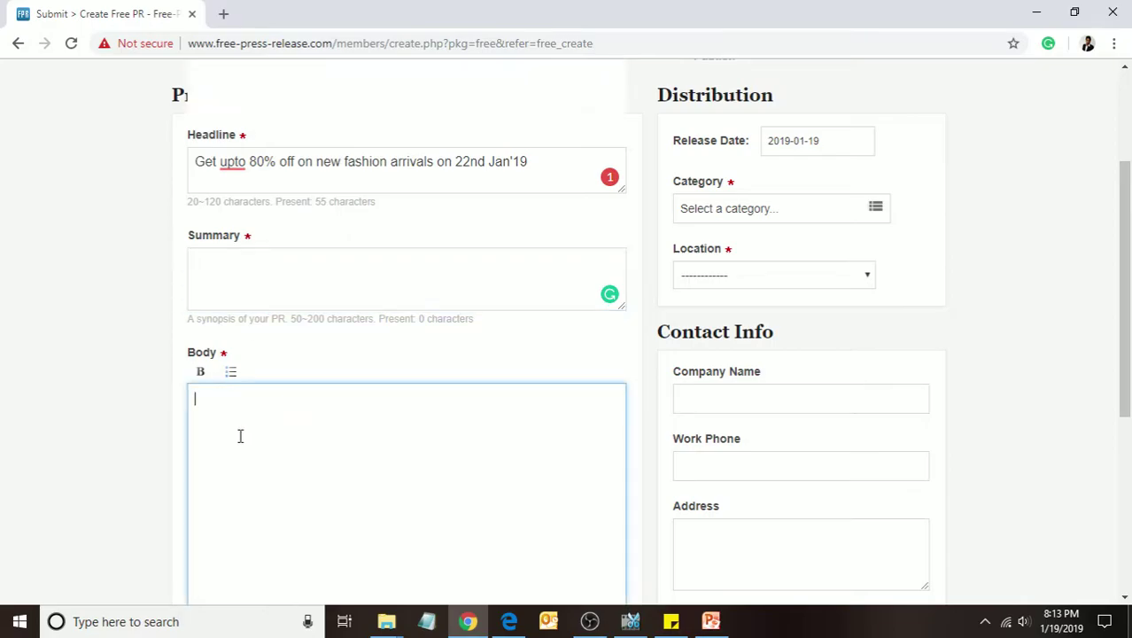
{"action": "left_click_drag", "start_coordinate": [1129, 228], "coordinate": [1129, 282]}
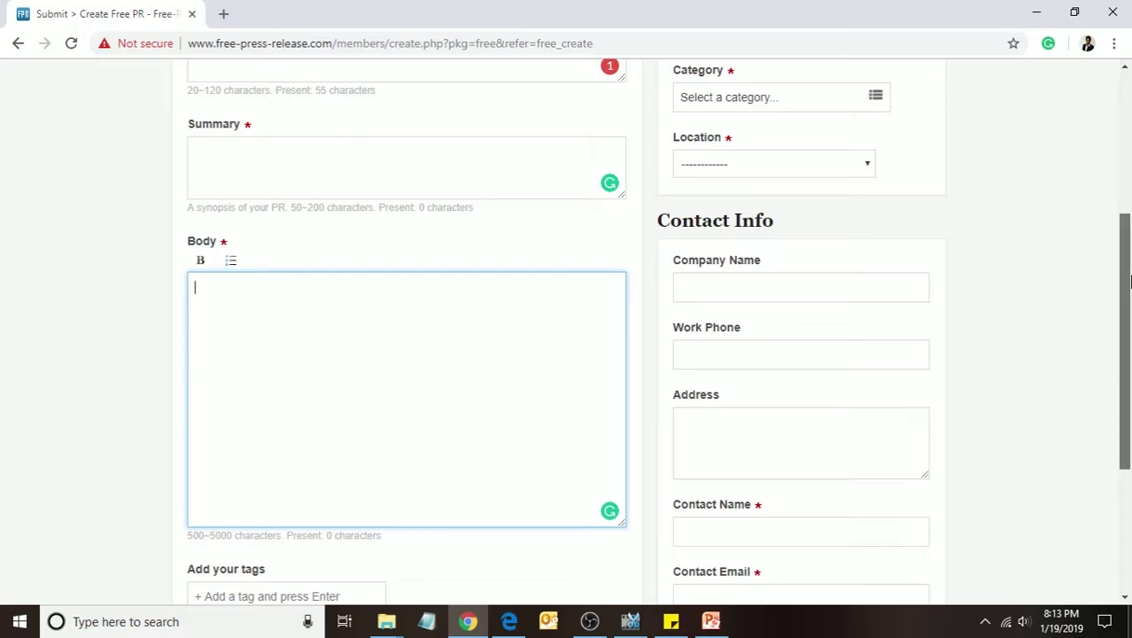
{"action": "left_click_drag", "start_coordinate": [1129, 282], "coordinate": [1129, 352]}
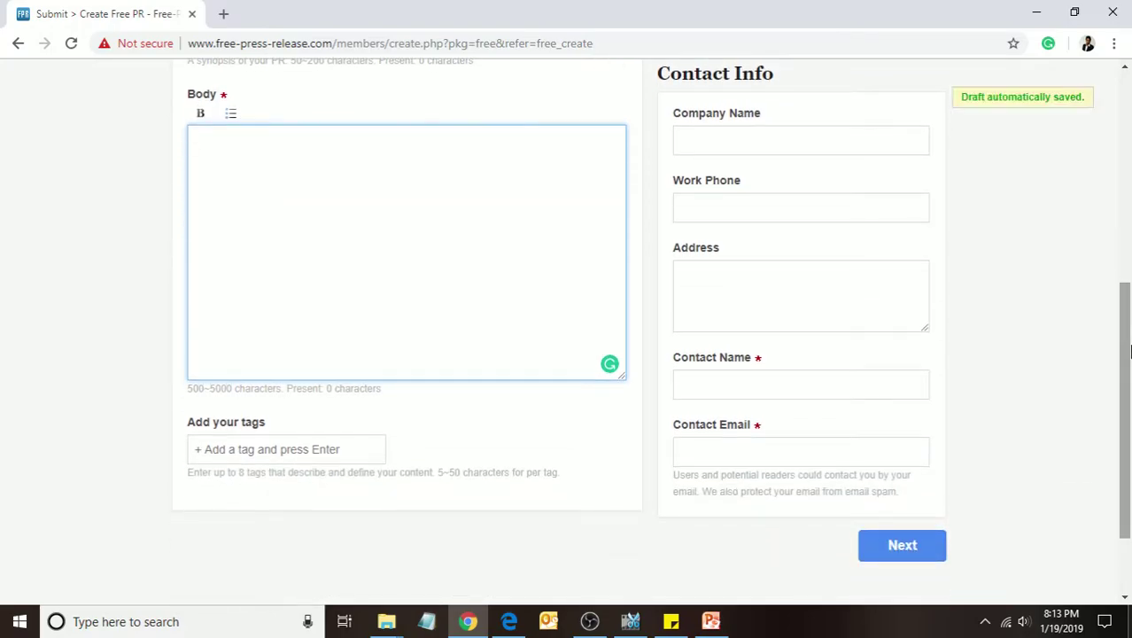
{"action": "left_click", "coordinate": [249, 448]}
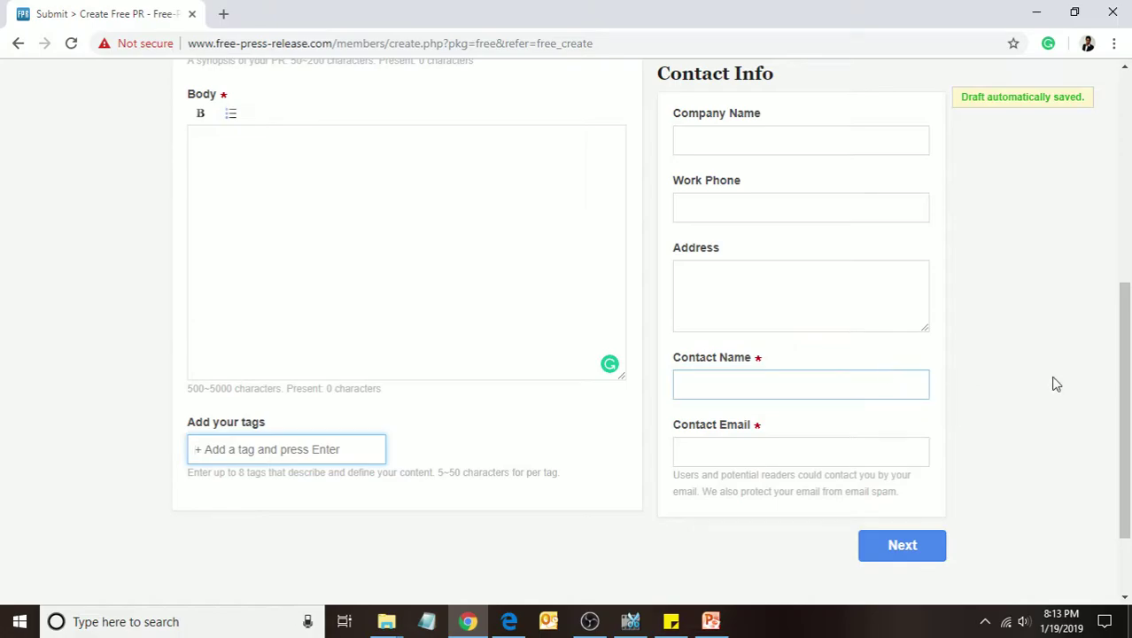
{"action": "left_click_drag", "start_coordinate": [1125, 366], "coordinate": [1126, 209]}
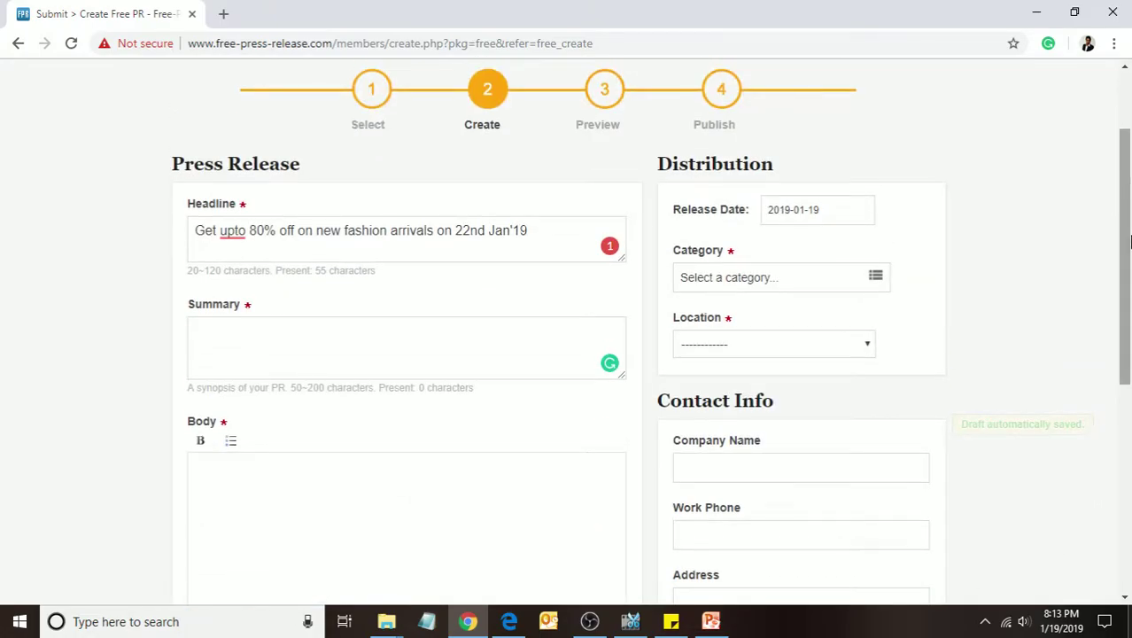
{"action": "left_click", "coordinate": [844, 277]}
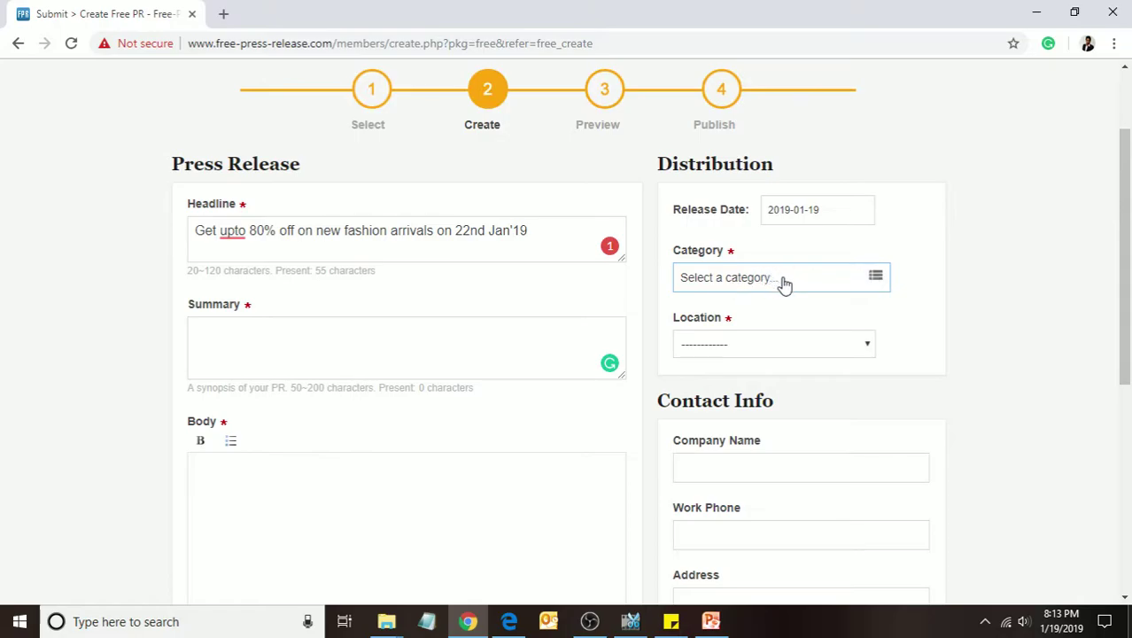
{"action": "left_click", "coordinate": [813, 213]}
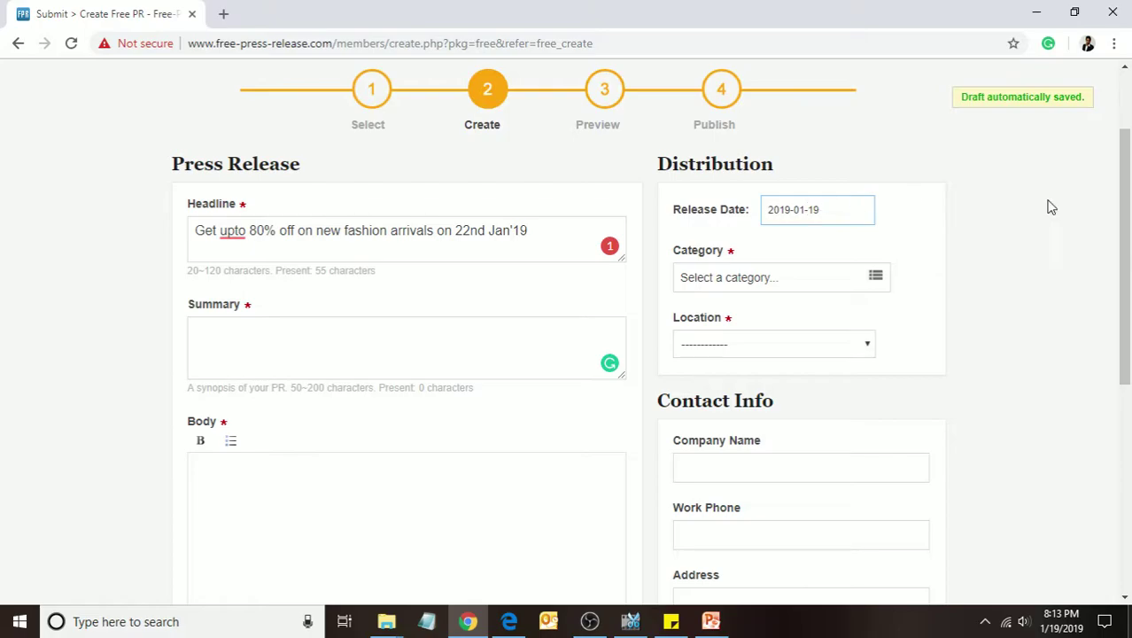
{"action": "scroll", "coordinate": [1130, 241], "scroll_direction": "down", "scroll_amount": 1}
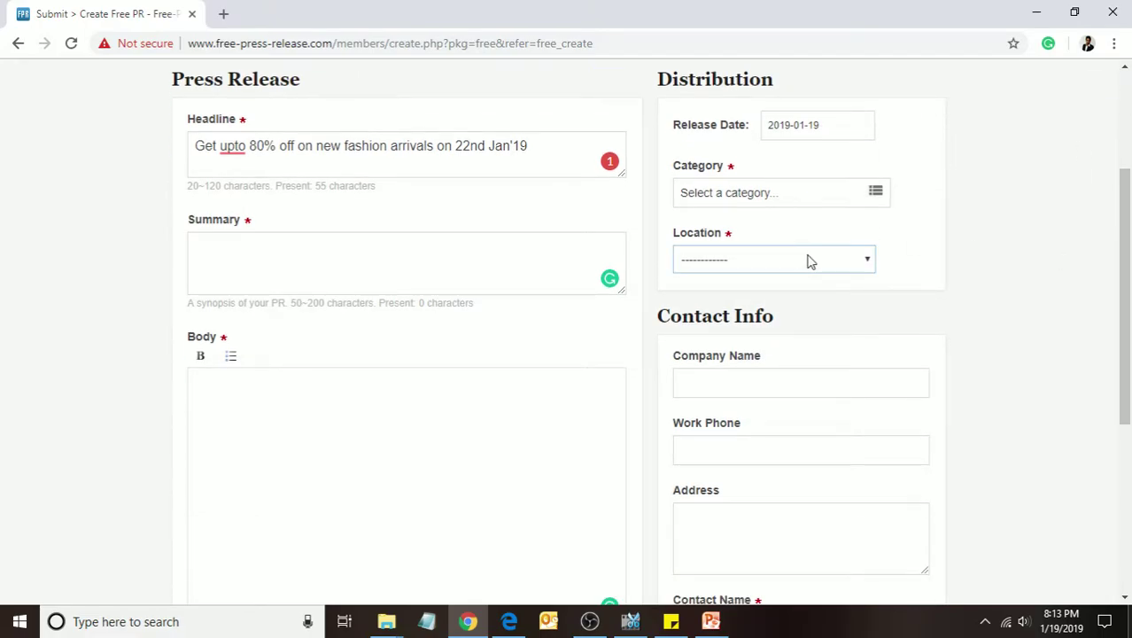
{"action": "scroll", "coordinate": [1129, 241], "scroll_direction": "down", "scroll_amount": 2}
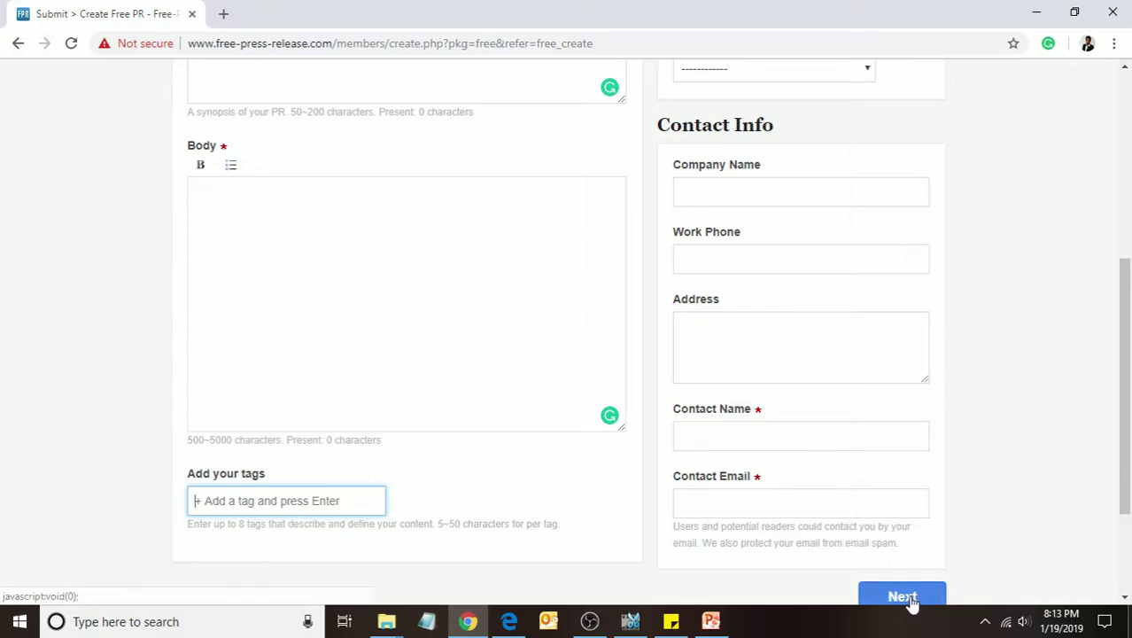
{"action": "scroll", "coordinate": [1130, 397], "scroll_direction": "down", "scroll_amount": 2}
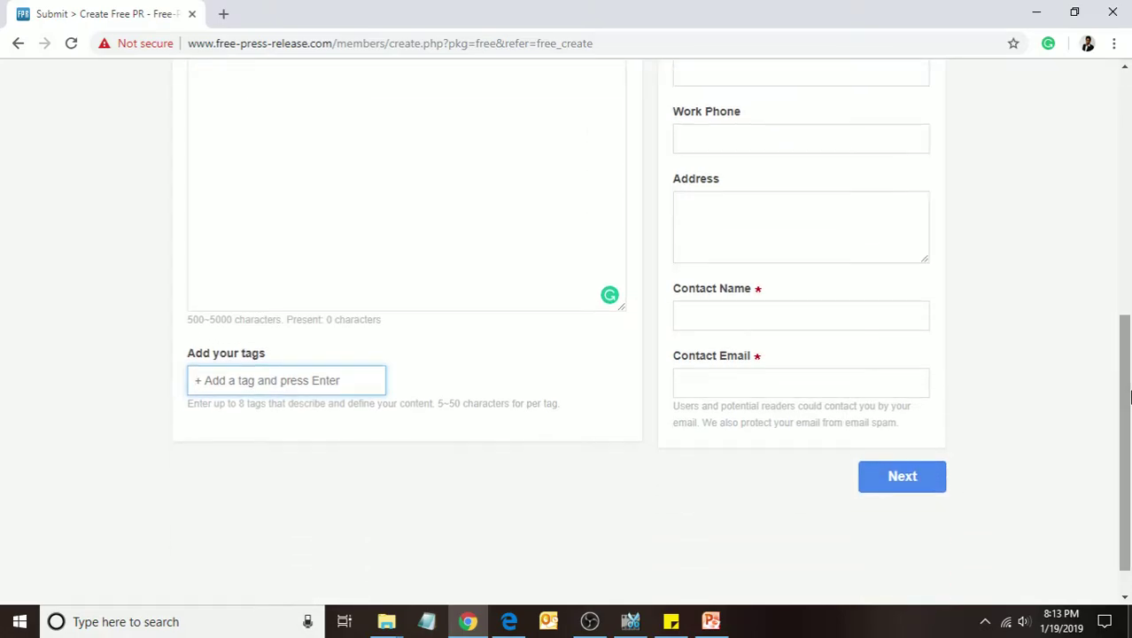
{"action": "left_click_drag", "start_coordinate": [1130, 398], "coordinate": [1131, 183]}
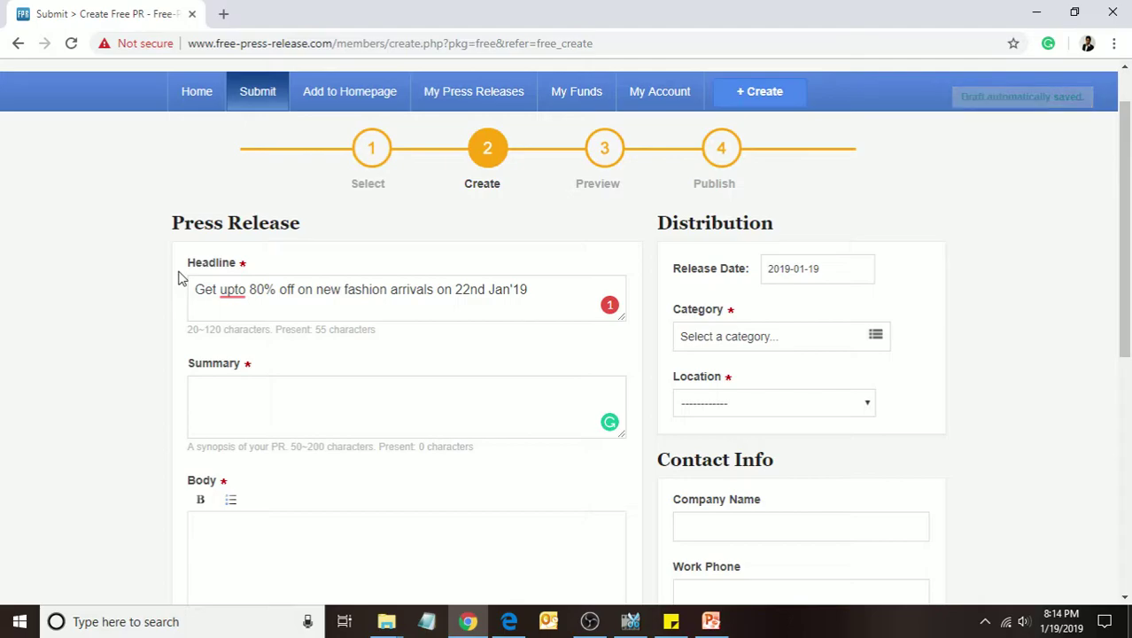
{"action": "left_click", "coordinate": [234, 587]}
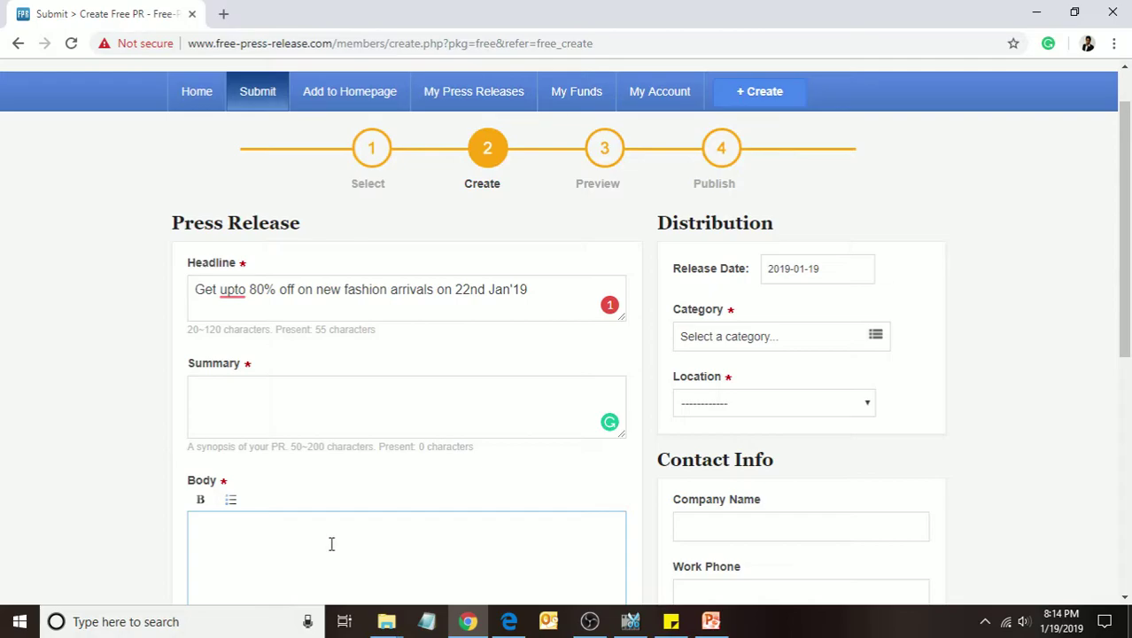
{"action": "left_click", "coordinate": [342, 383]}
{"action": "left_click", "coordinate": [266, 297]}
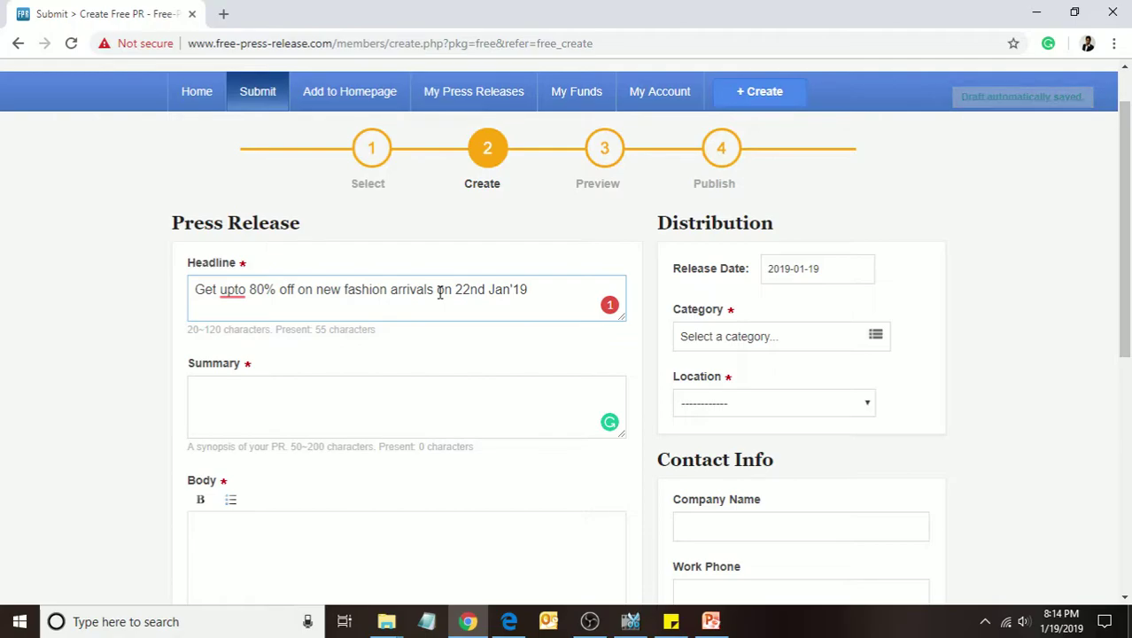
{"action": "left_click", "coordinate": [902, 206]}
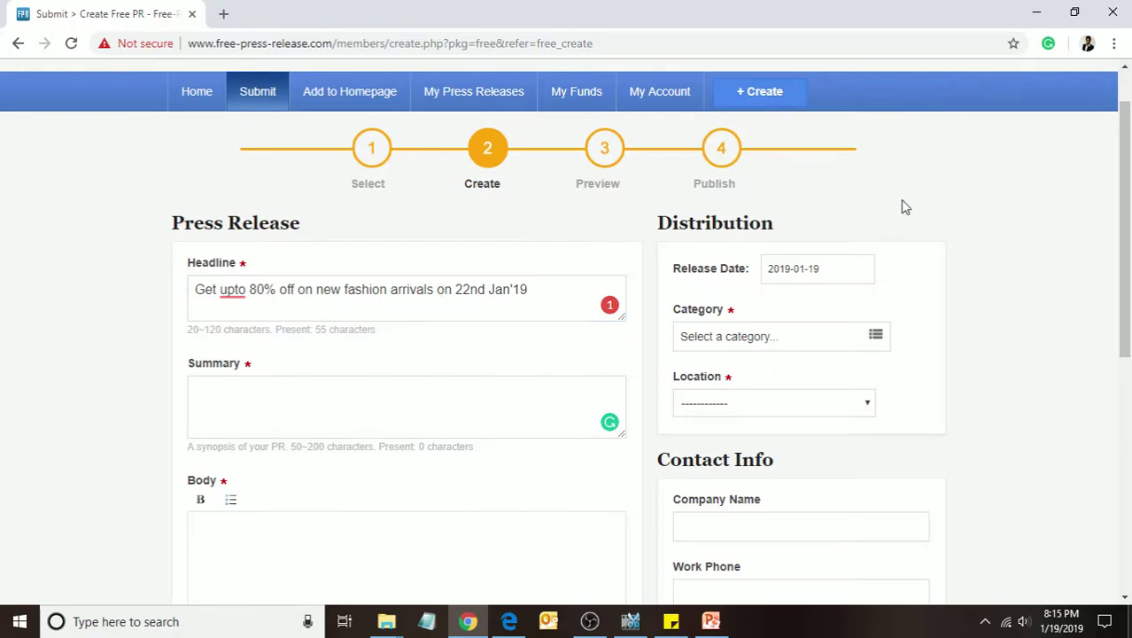